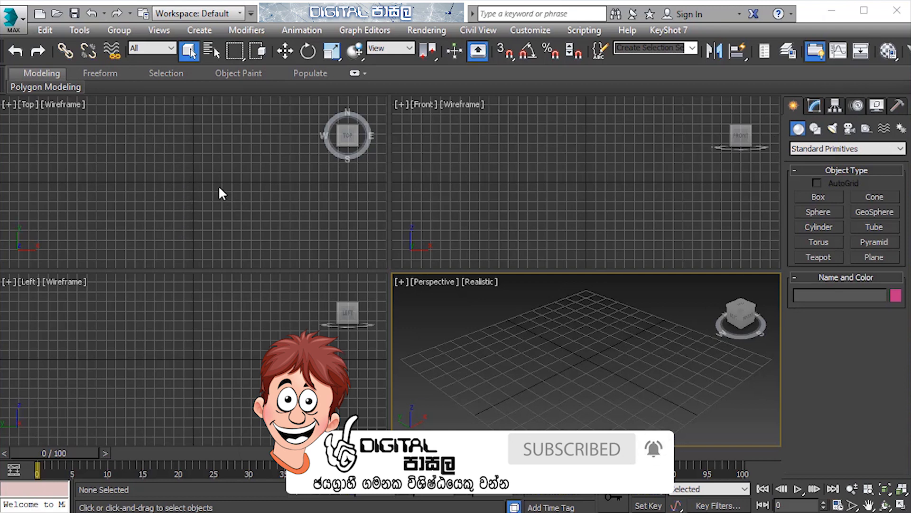
Step: Activate the Top, Front, Left and Perspective viewports one after another, ending on Perspective
left_click(216, 173)
key("super+shift")
key("super+shift")
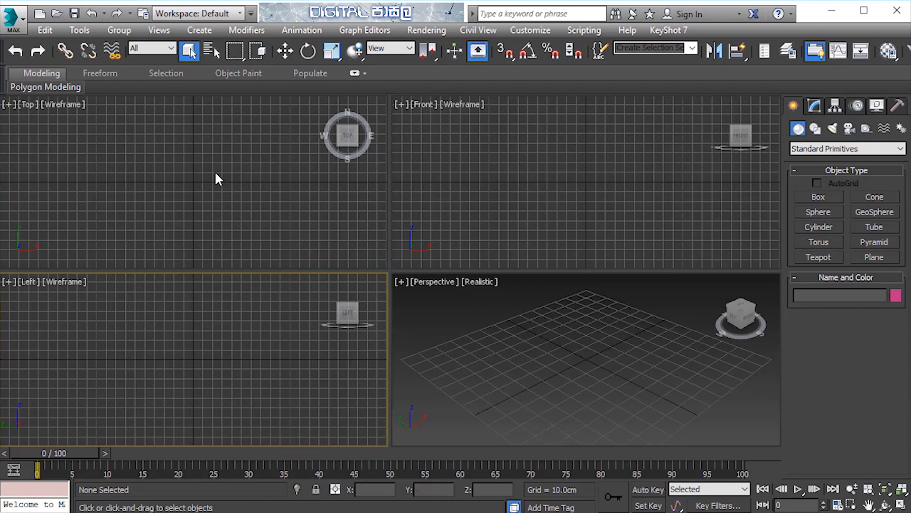
key("super+shift")
key("super+shift")
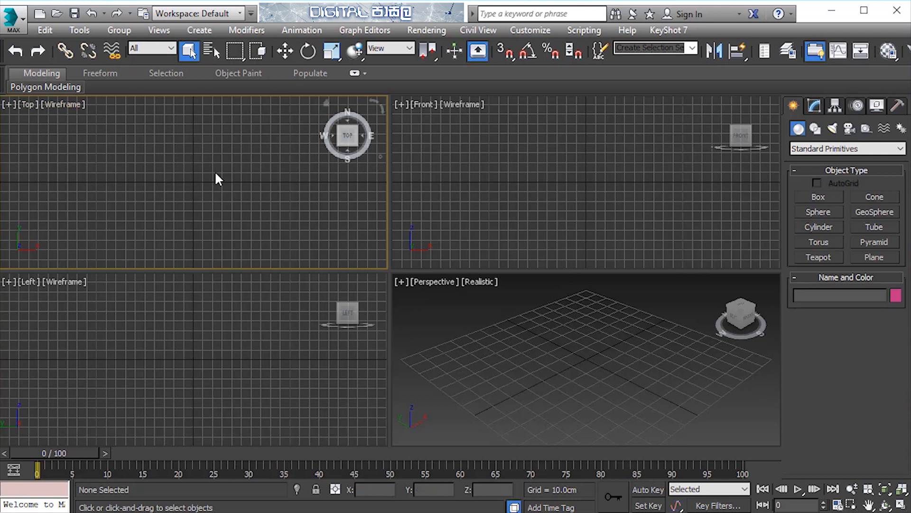
left_click(442, 114)
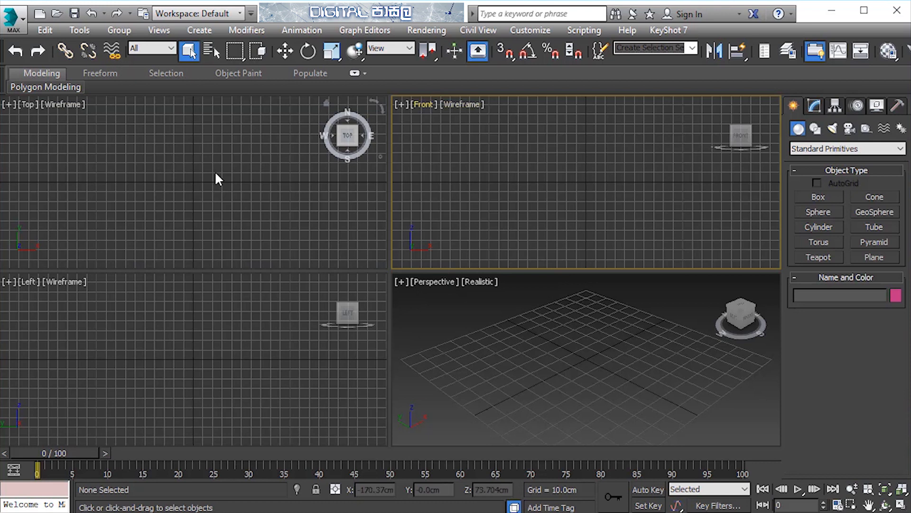
left_click(25, 288)
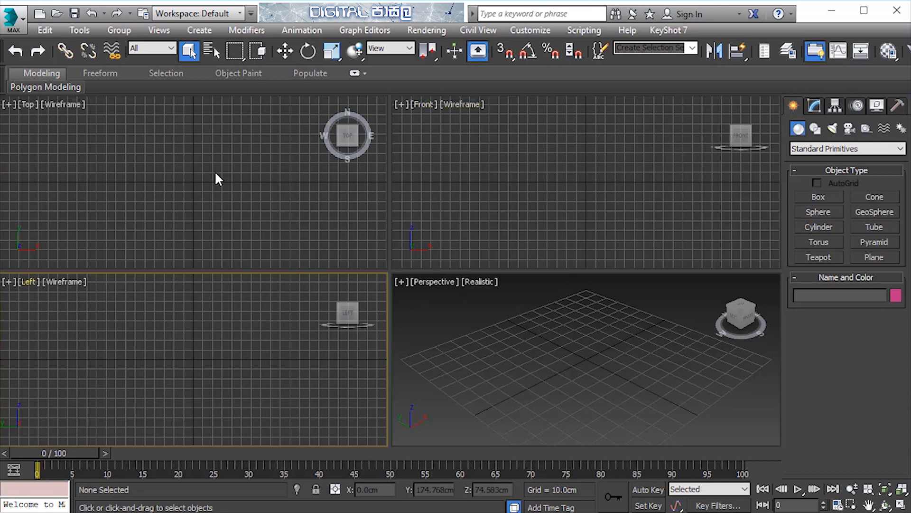
left_click(399, 288)
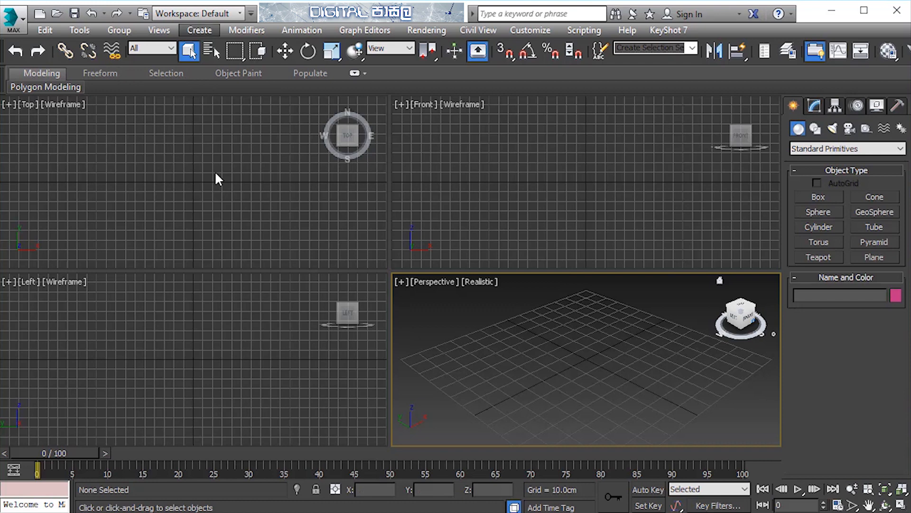
Step: Create a teapot with a radius of about 23 cm near the origin in the Top viewport, then deselect it
left_click(819, 257)
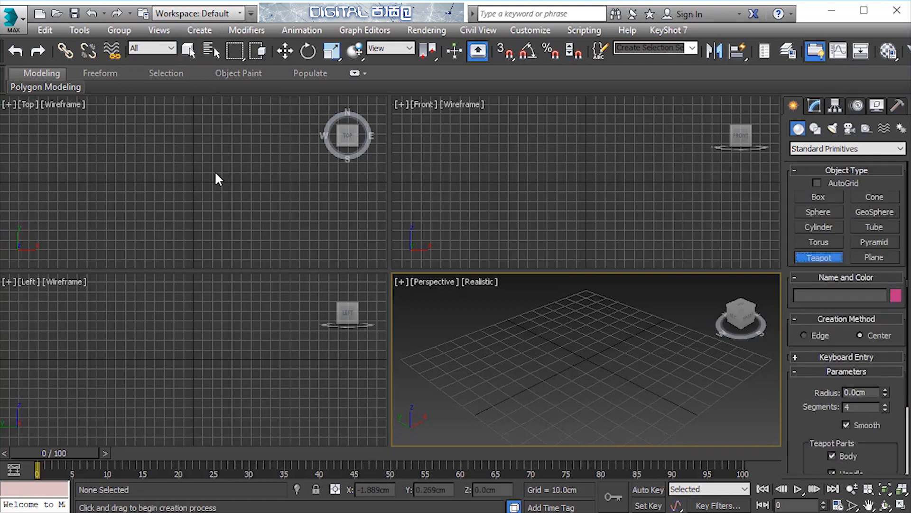
left_click_drag(193, 181, 220, 180)
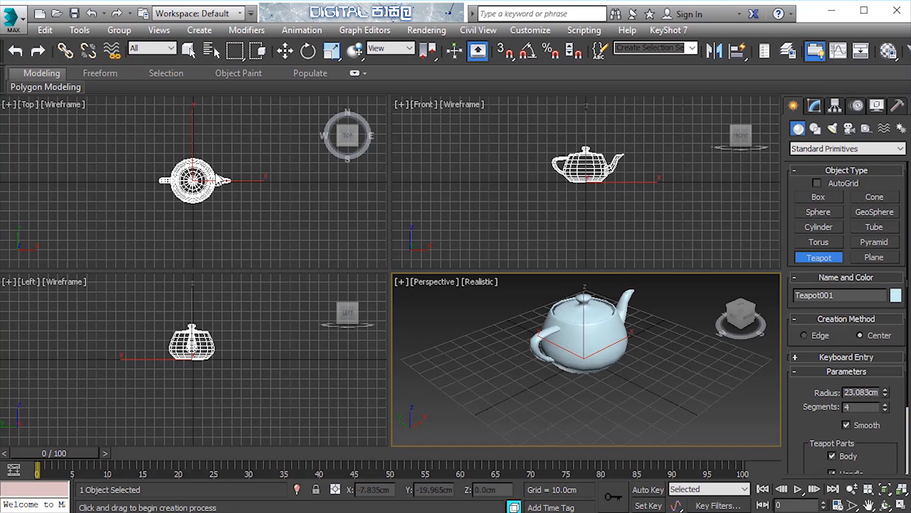
key("w")
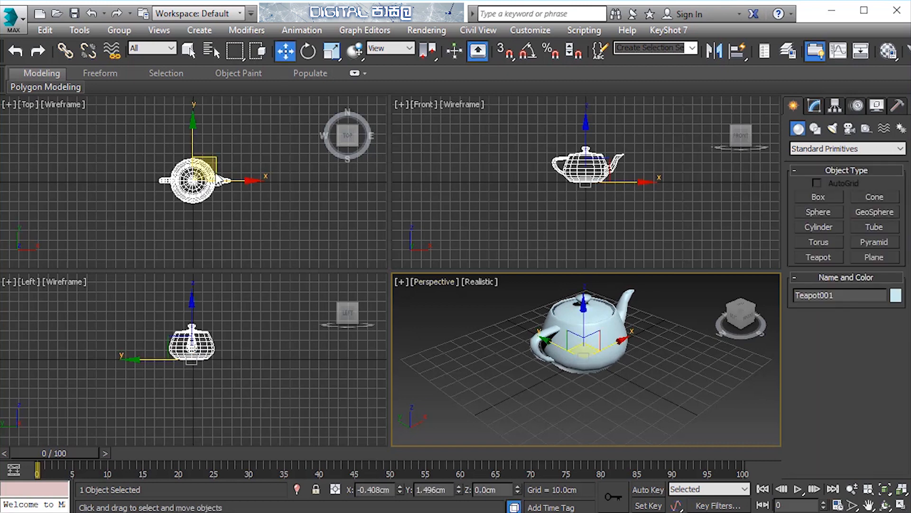
key("ctrl+d")
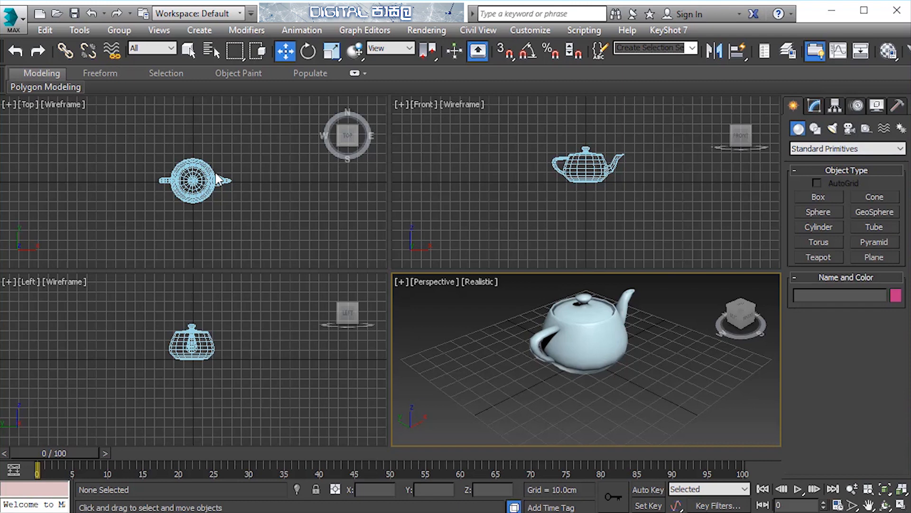
Step: Look through the Modify, Hierarchy, Motion, Display and Utilities tool sets, then return to the Standard Primitives creation tools
left_click(814, 105)
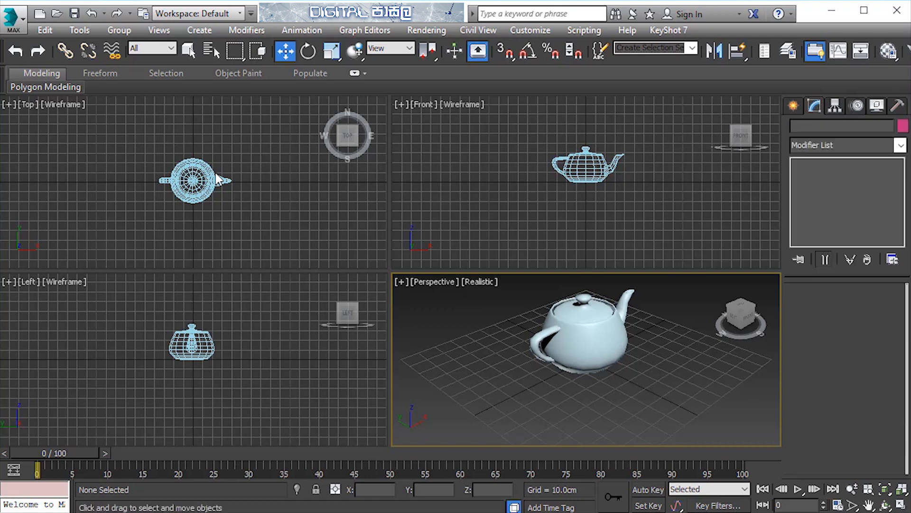
left_click(835, 105)
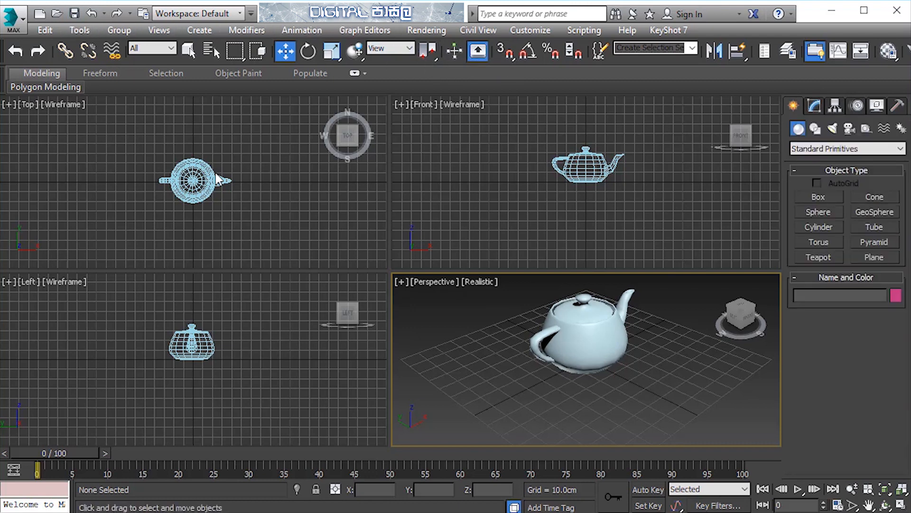
left_click(815, 106)
left_click(835, 106)
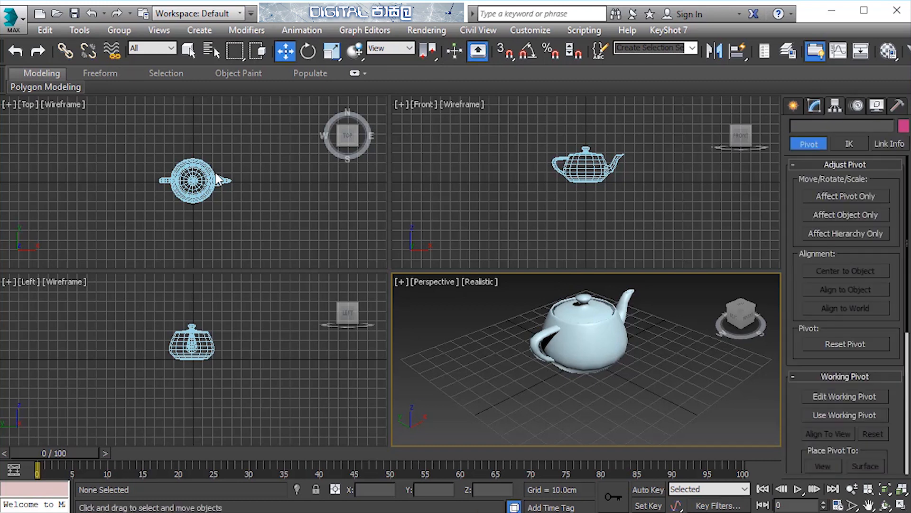
left_click(858, 106)
left_click(877, 105)
left_click(897, 105)
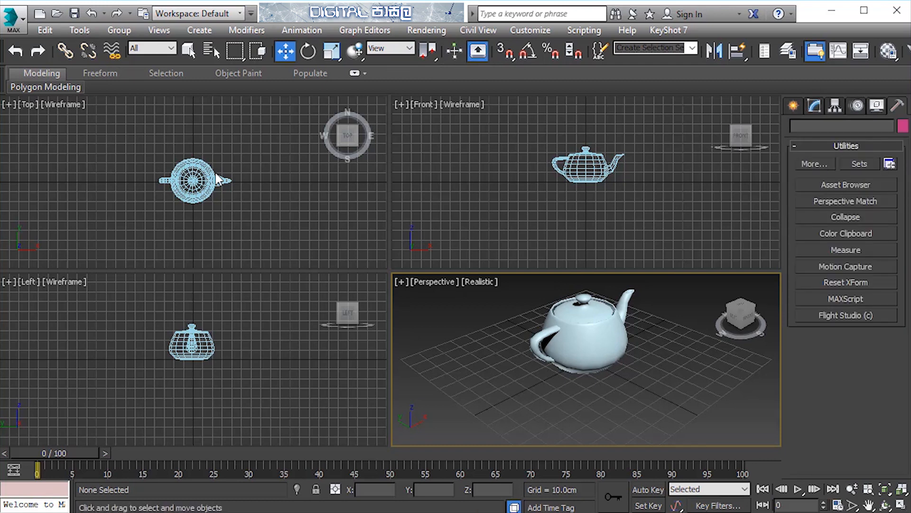
left_click(793, 106)
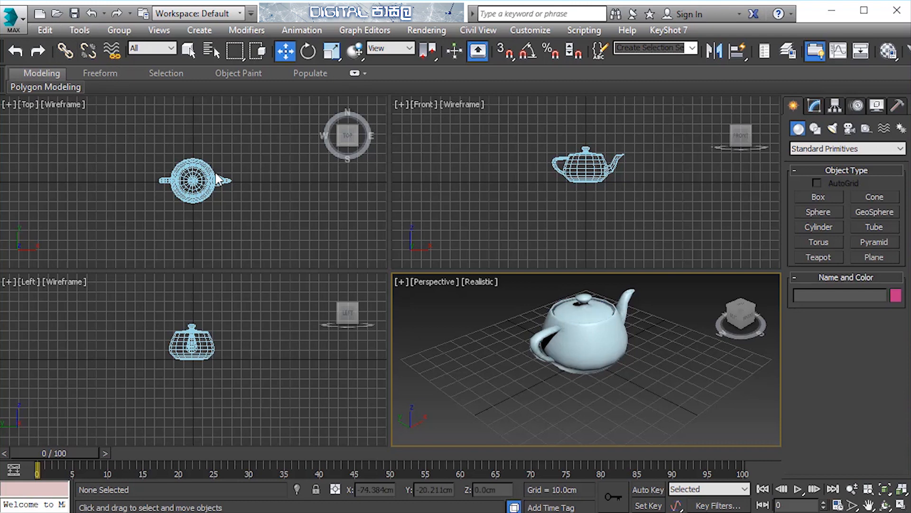
mouse_move(54, 453)
left_mouse_down()
mouse_move(723, 453)
mouse_move(55, 453)
left_mouse_up()
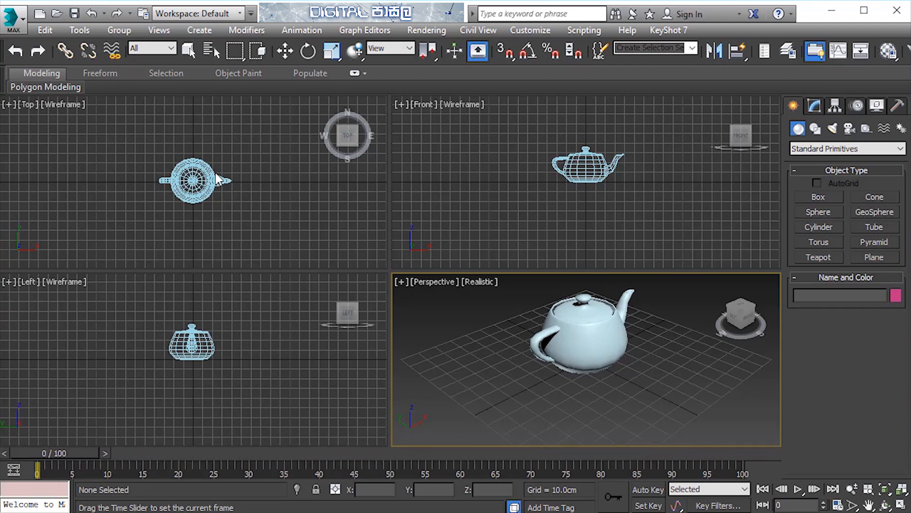
key("w")
mouse_move(54, 453)
left_mouse_down()
mouse_move(486, 453)
mouse_move(55, 453)
left_mouse_up()
key("w")
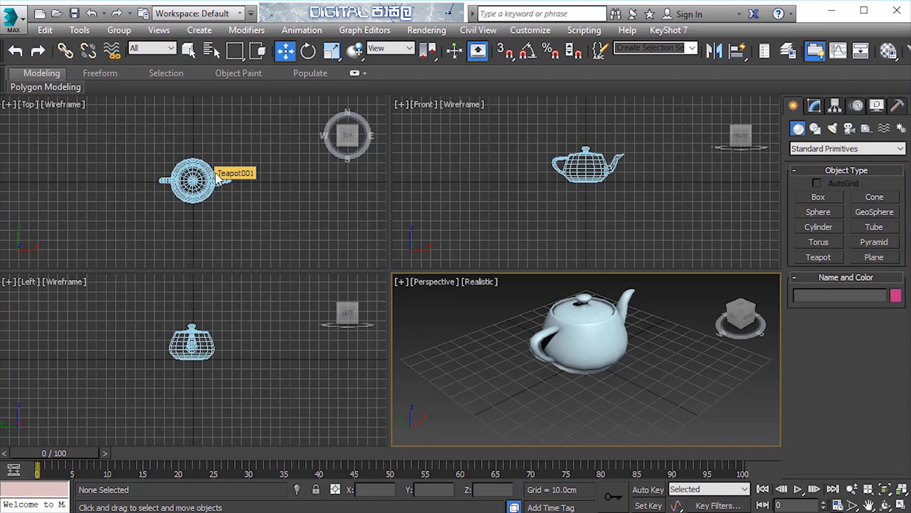
Step: Select the teapot in the Top viewport and examine the available editing commands, including the Move and Rotate transforms
left_click(217, 179)
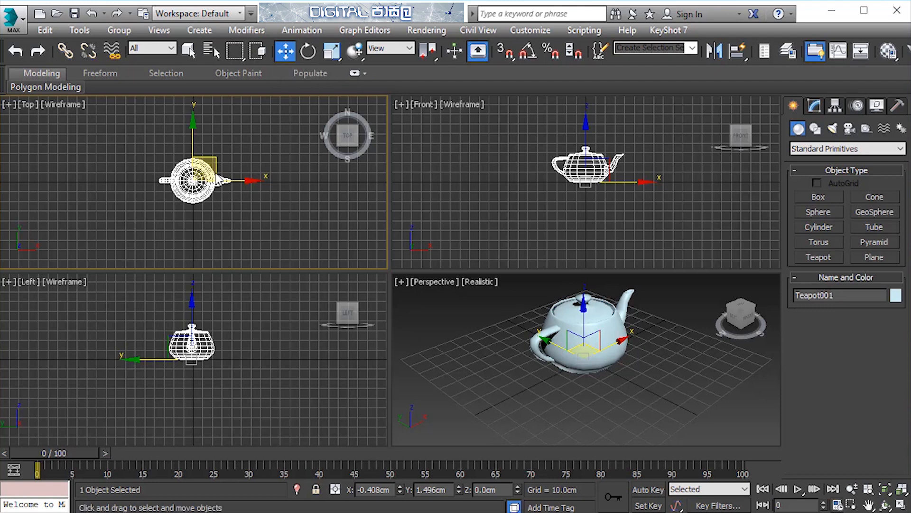
key("alt+e")
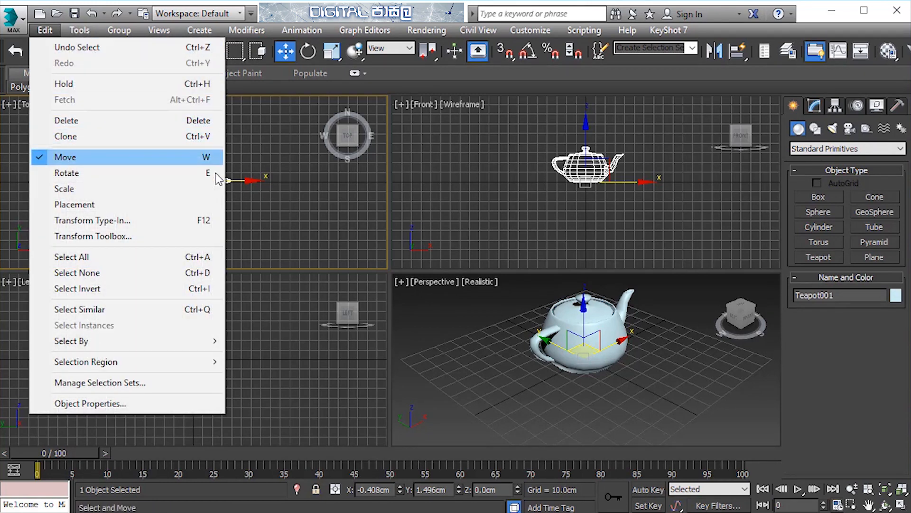
key("Down")
key("Down")
key("Down")
key("Down")
key("Down")
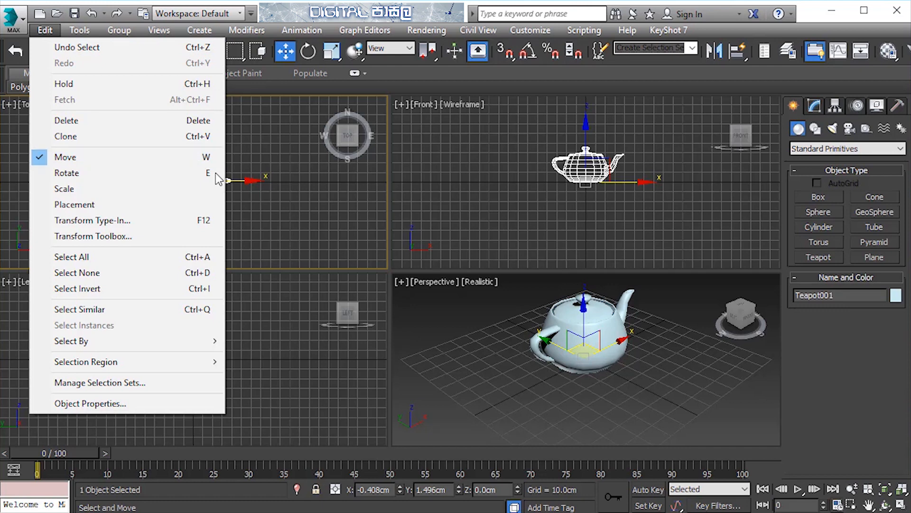
left_click(216, 172)
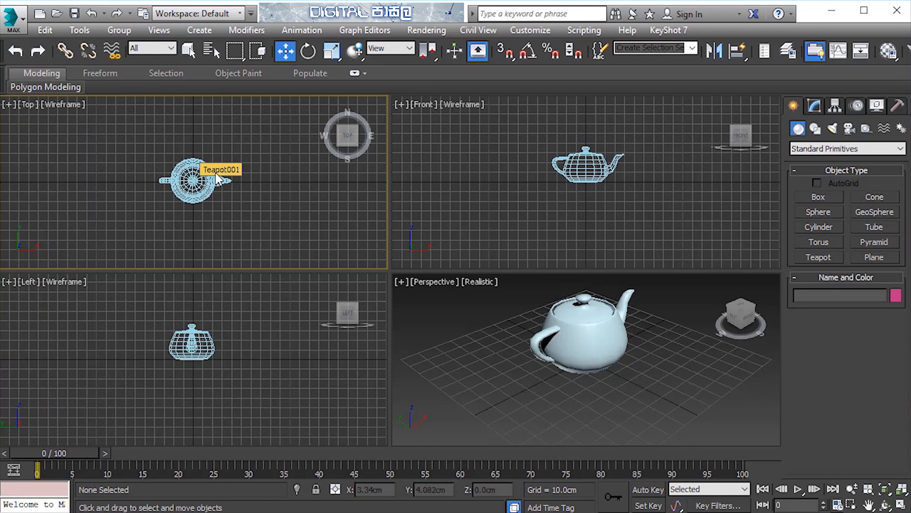
left_click(217, 179)
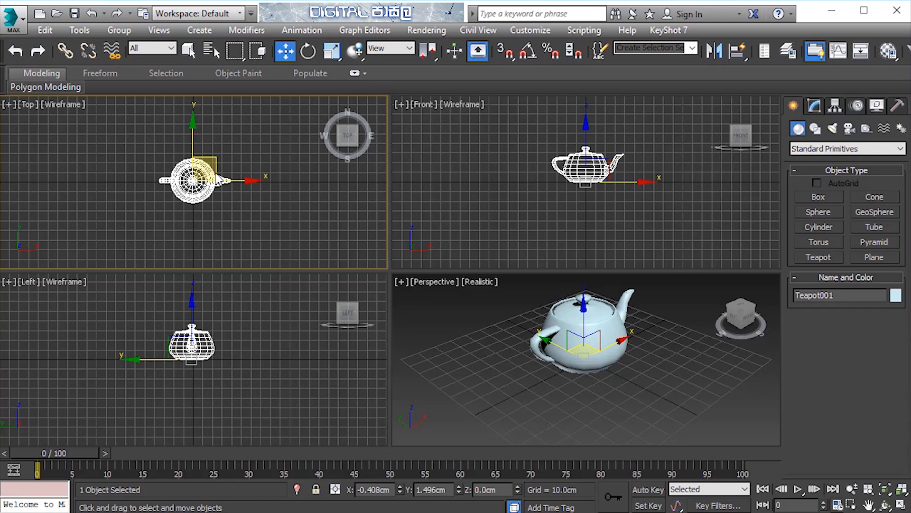
key("ctrl+z")
key("ctrl+z")
key("ctrl+z")
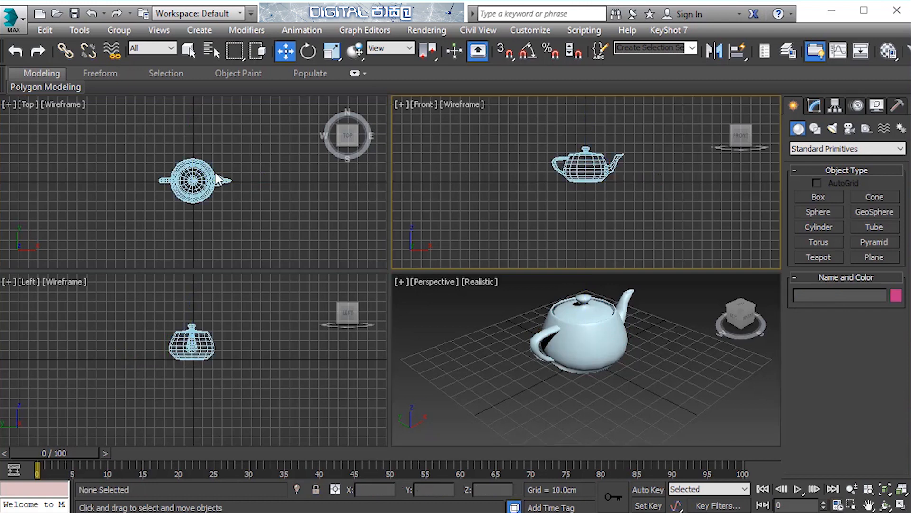
Step: Activate the Top, Front and Perspective viewports in turn and select the teapot in Perspective
left_click(216, 174)
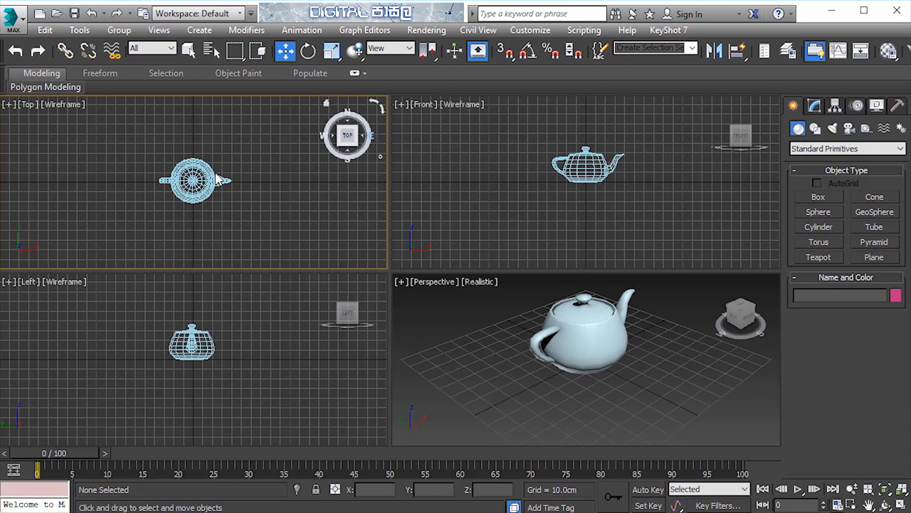
left_click(484, 199)
left_click(484, 332)
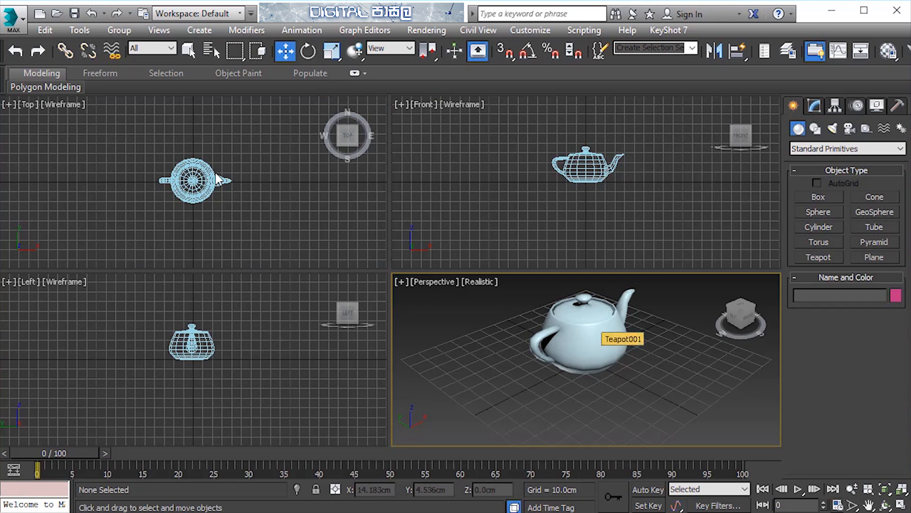
left_click(599, 327)
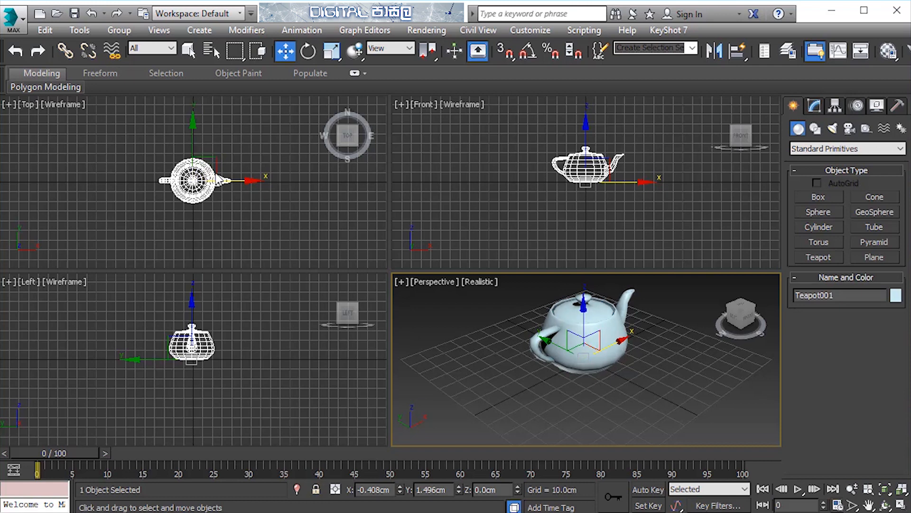
Step: Move the teapot along each axis separately to about X -18.2 cm, Y -7.8 cm and Z 2.7 cm
mouse_move(218, 179)
left_mouse_down()
mouse_move(255, 179)
mouse_move(209, 179)
mouse_move(259, 180)
mouse_move(203, 180)
mouse_move(262, 180)
mouse_move(217, 179)
left_mouse_up()
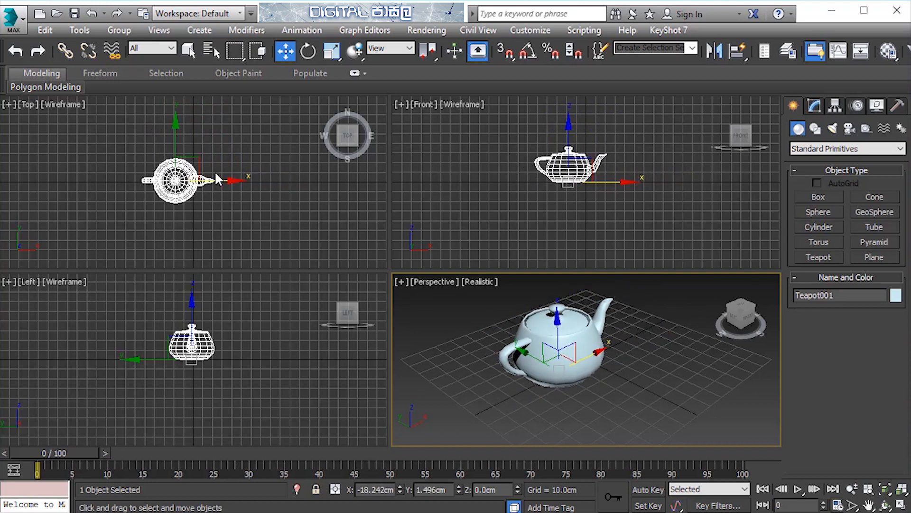
mouse_move(524, 352)
left_mouse_down()
mouse_move(473, 326)
mouse_move(534, 356)
left_mouse_up()
mouse_move(570, 319)
left_mouse_down()
mouse_move(570, 283)
mouse_move(570, 322)
left_mouse_up()
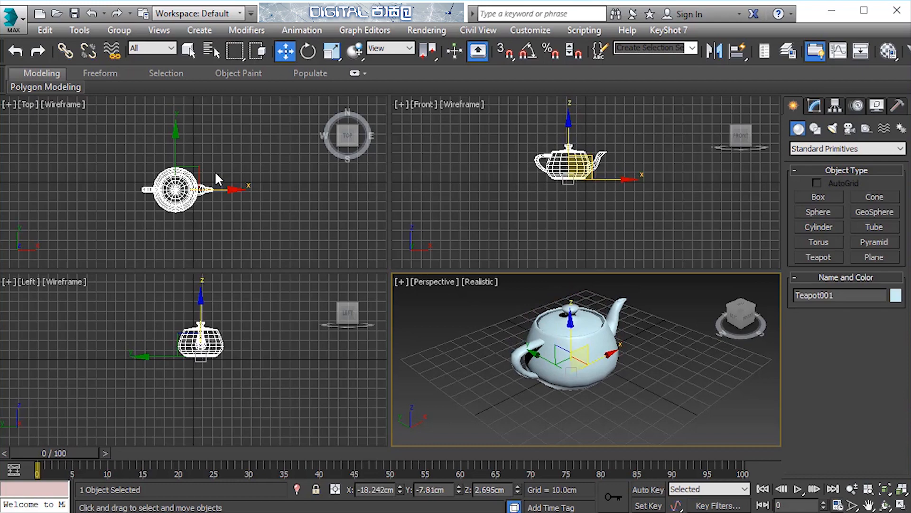
Step: Move the teapot freely in the Perspective view, then along single axes to about X -12.4 cm, Y -13.1 cm and Z 10.6 cm
mouse_move(571, 372)
left_mouse_down()
mouse_move(535, 353)
mouse_move(631, 403)
mouse_move(581, 324)
mouse_move(617, 366)
mouse_move(591, 329)
mouse_move(607, 373)
mouse_move(555, 344)
mouse_move(627, 363)
mouse_move(592, 349)
mouse_move(577, 361)
mouse_move(593, 375)
mouse_move(579, 368)
mouse_move(586, 373)
left_mouse_up()
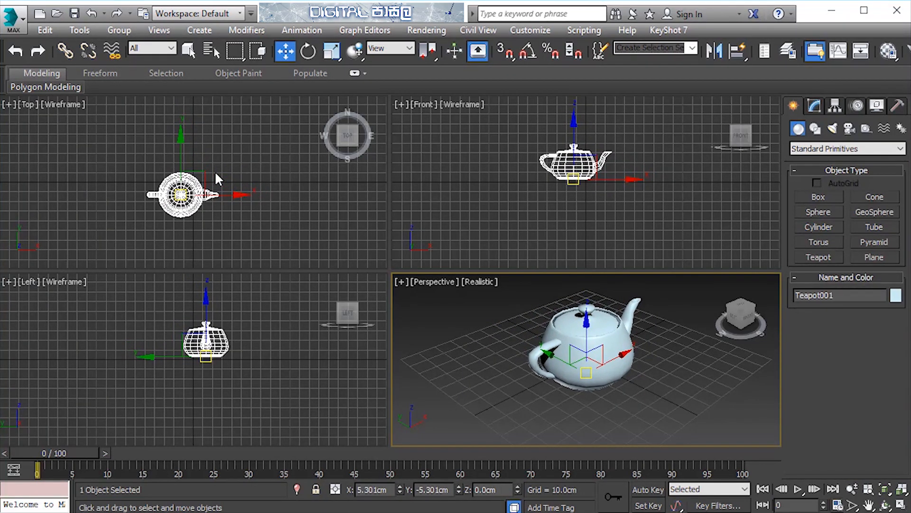
left_click_drag(587, 311, 586, 308)
left_click_drag(623, 343, 624, 342)
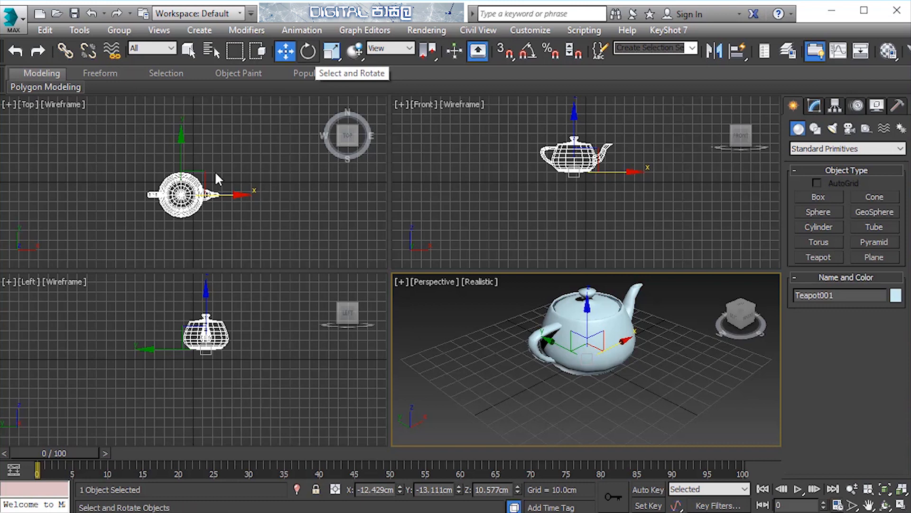
Step: Switch to Select and Rotate, cycle the axis constraints, and rotate the teapot to about 2.8° in X and -0.6° in Y
left_click(308, 51)
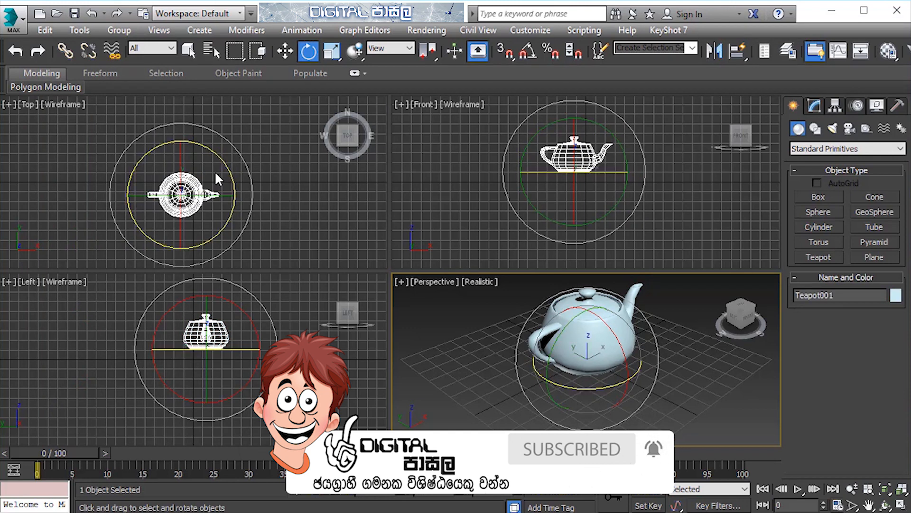
key("F6")
key("F7")
key("F5")
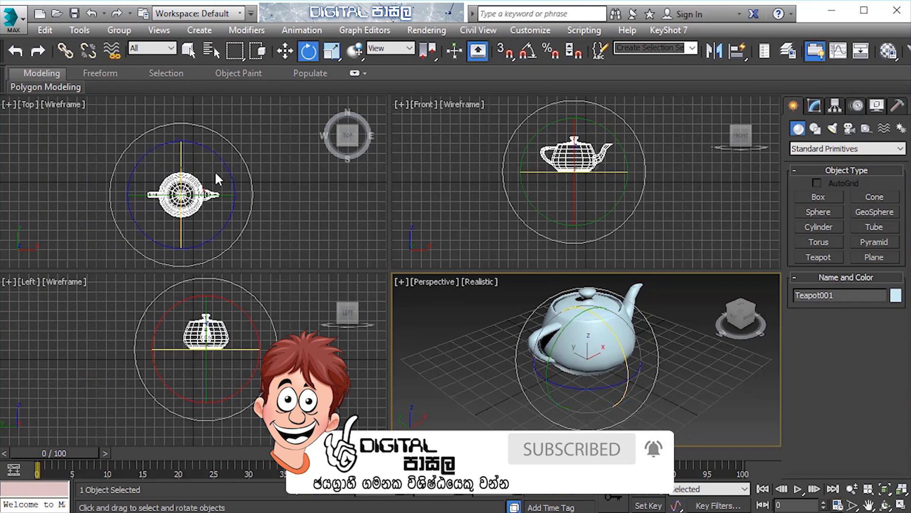
key("F6")
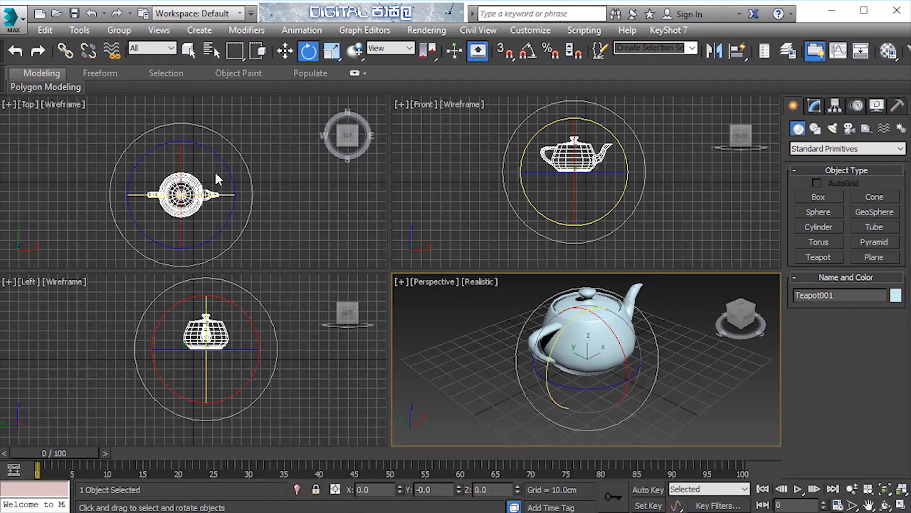
left_click_drag(563, 328, 575, 314)
left_click_drag(217, 179, 218, 179)
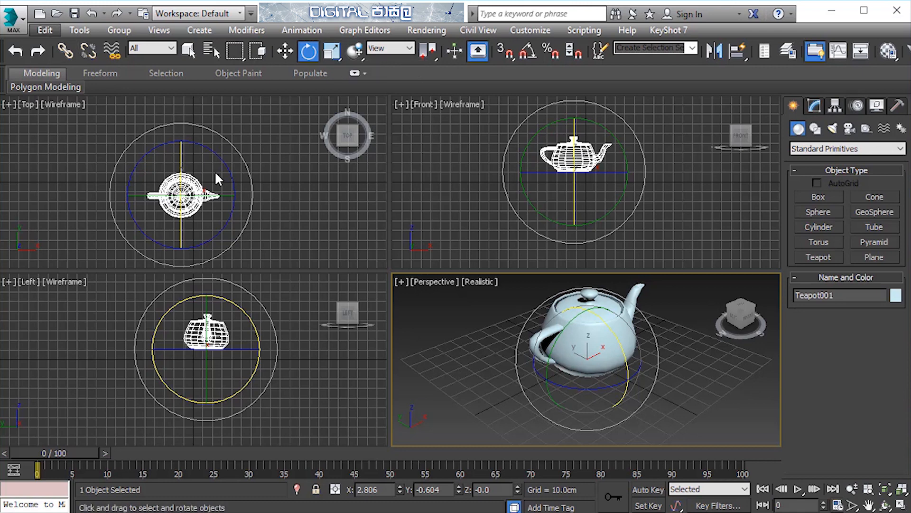
Step: Switch to Select and Scale and scale the teapot non-uniformly to about 101% in X, 93.8% in Y and 81.1% in Z
key("alt+e")
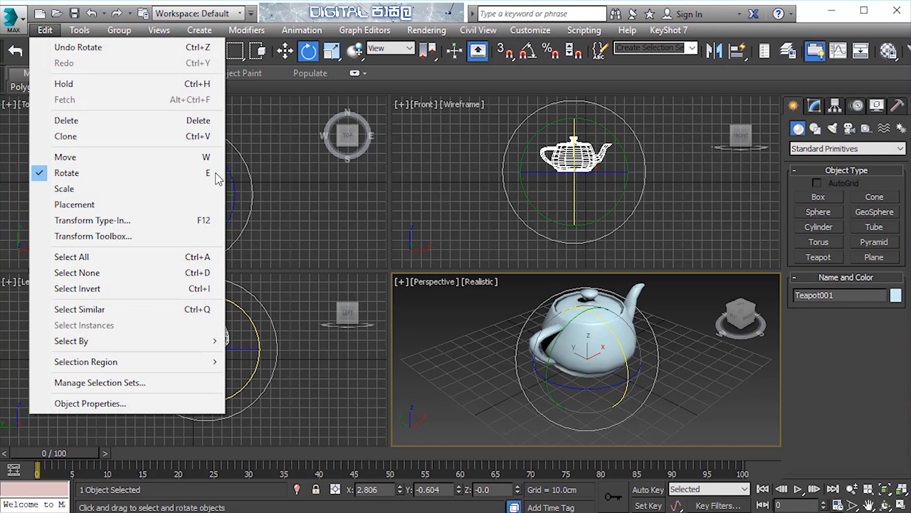
key("Down")
key("Down")
key("Down")
key("Down")
key("Down")
key("Down")
key("Down")
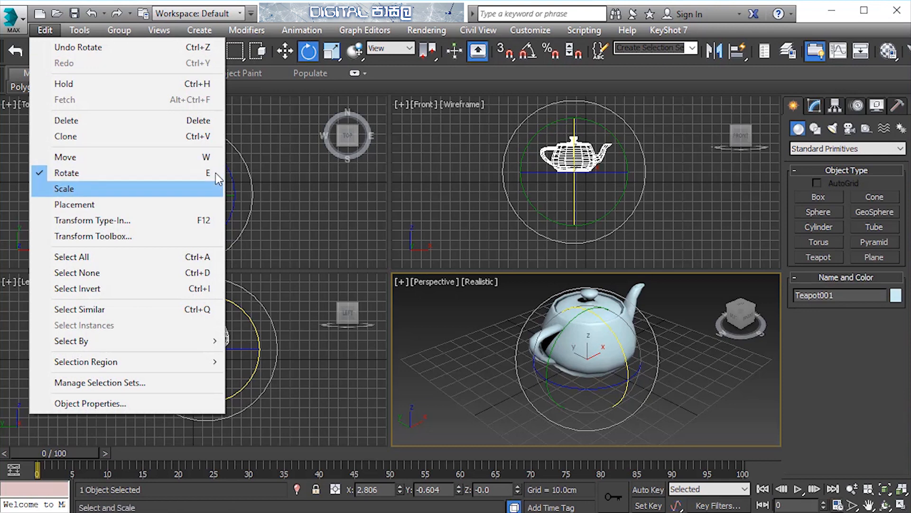
key("Return")
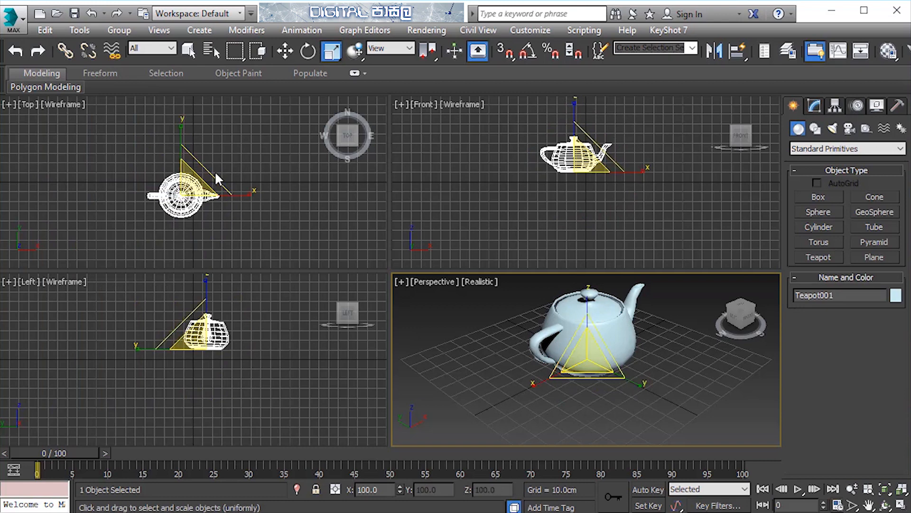
left_click_drag(216, 178, 216, 179)
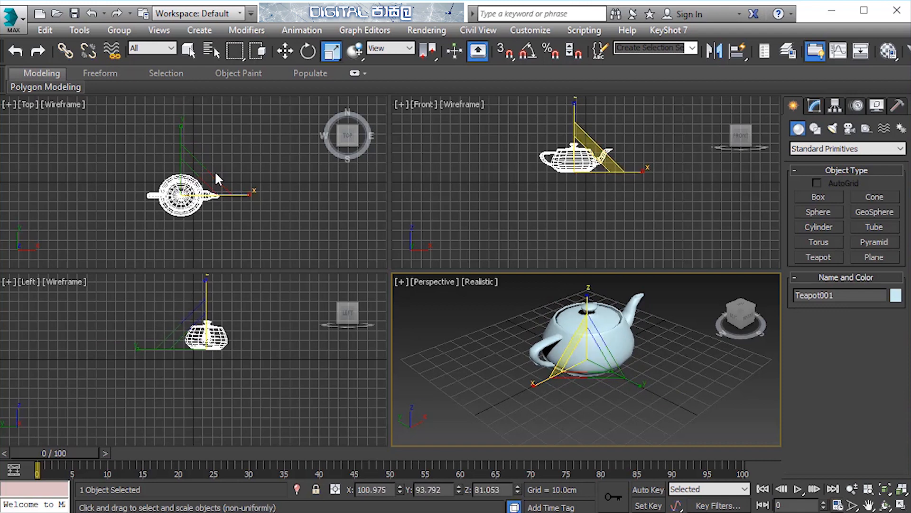
Step: Cycle the active transform tool through non-uniform Scale, Move and Rotate, returning to non-uniform Scale with the teapot still selected
key("r")
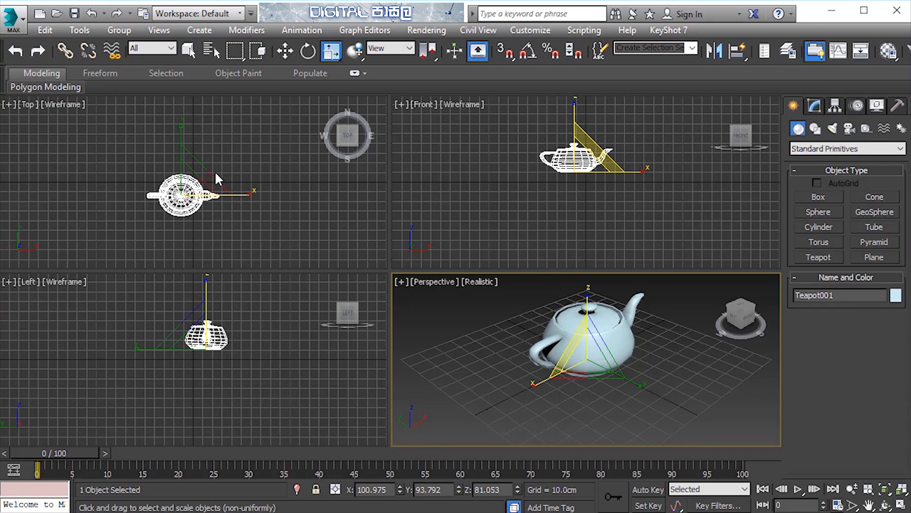
key("w")
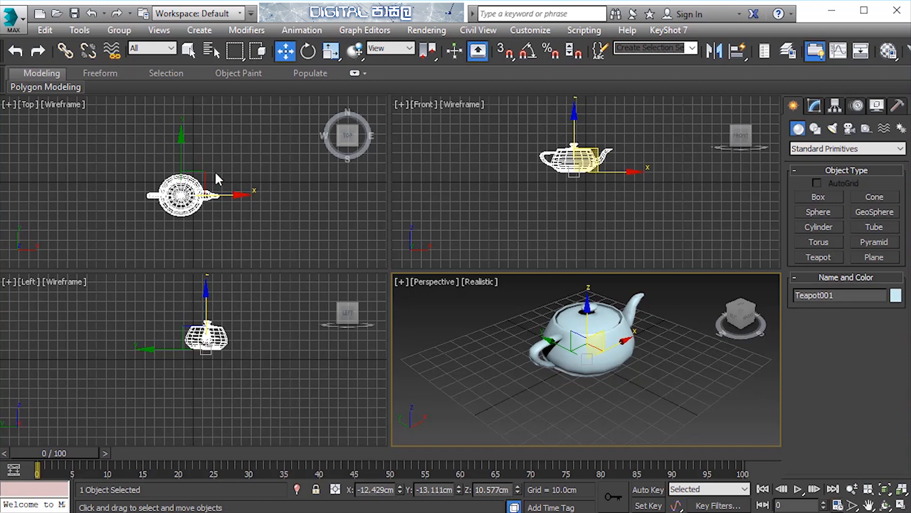
key("e")
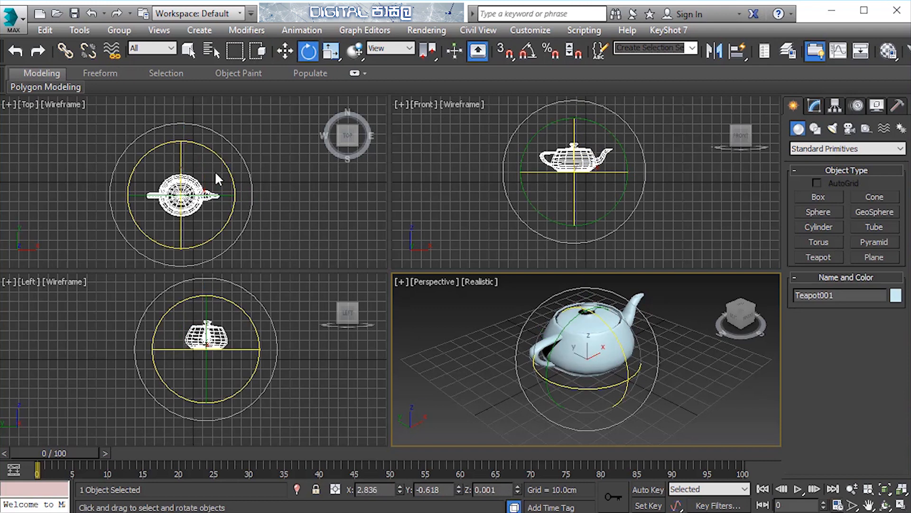
key("r")
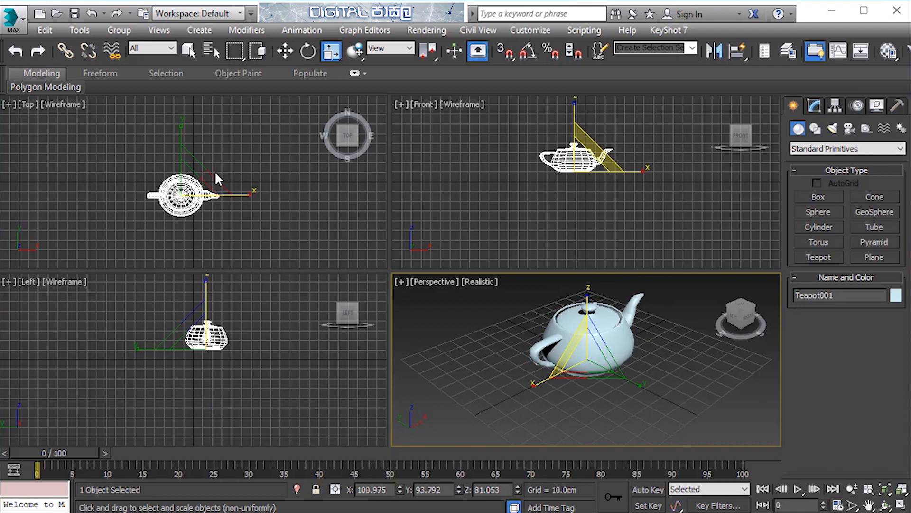
key("F6")
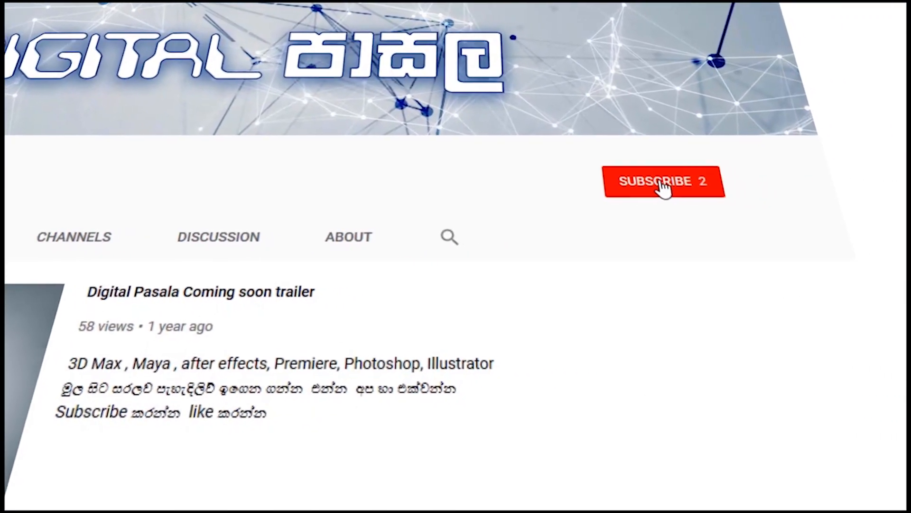
left_click(663, 188)
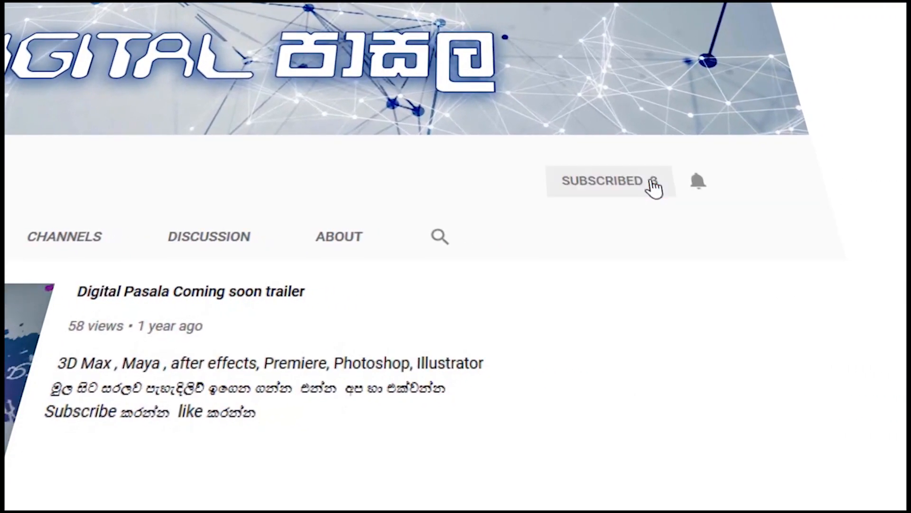
left_click(700, 180)
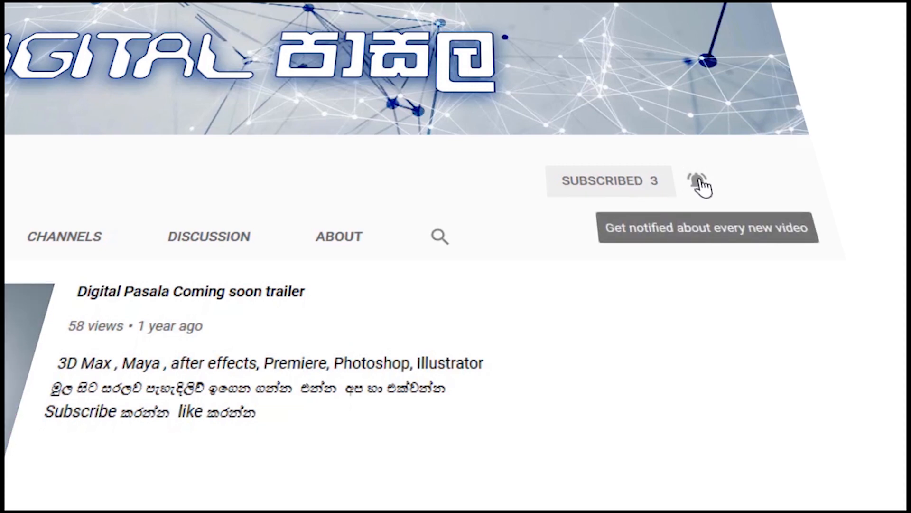